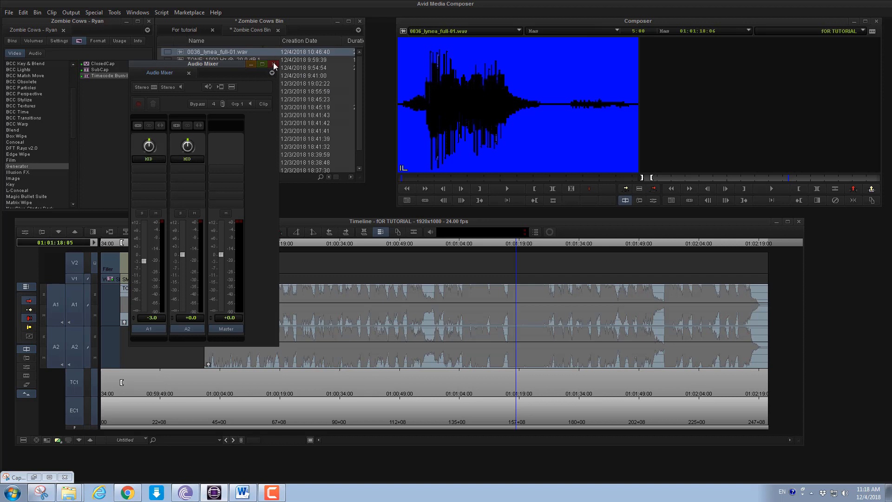
Close the Audio Mixer and play the sequence from about 01:00:16:20
left_click(274, 64)
left_click_drag(224, 243, 271, 249)
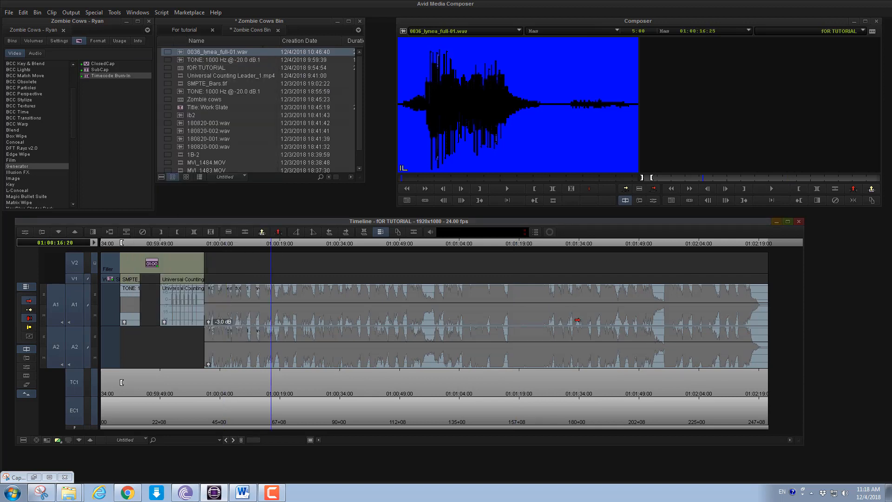
key("space")
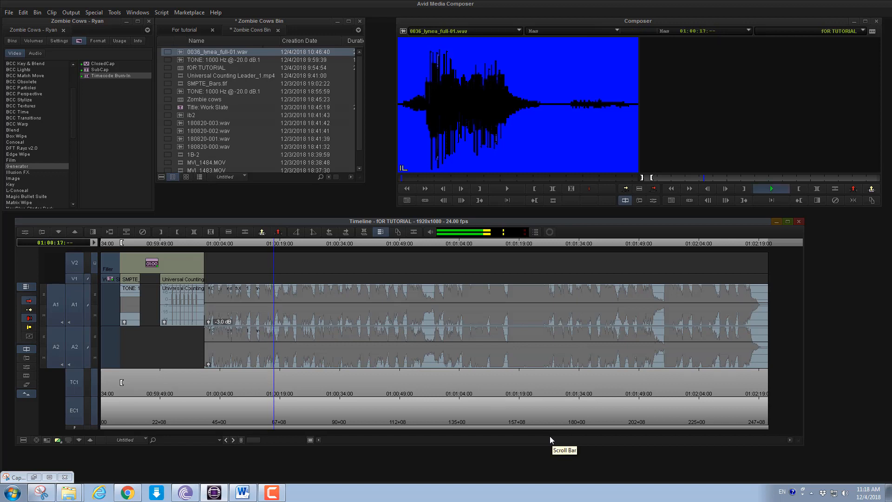
key("space")
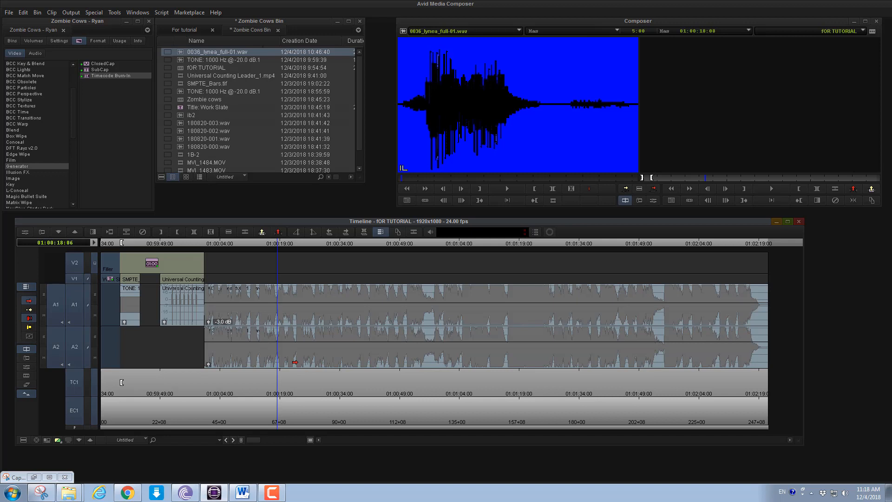
Open the Audio Tool and place its meter window beside the timeline
left_click(127, 243)
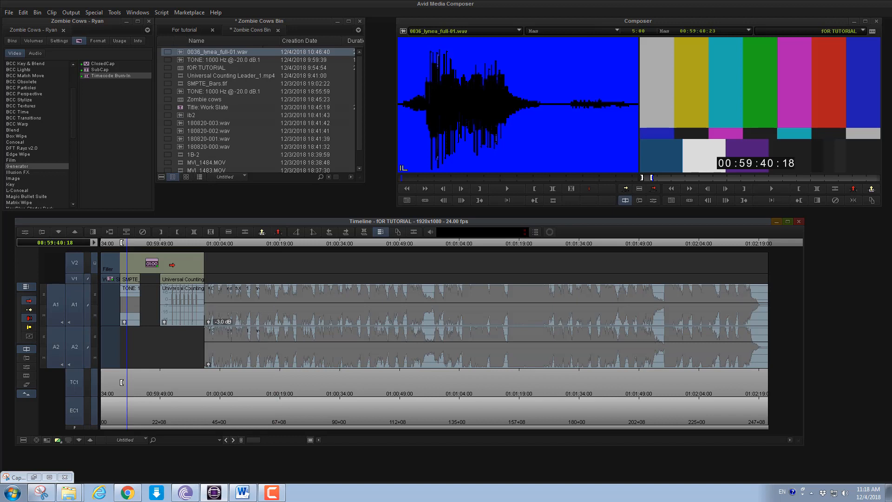
left_click(242, 243)
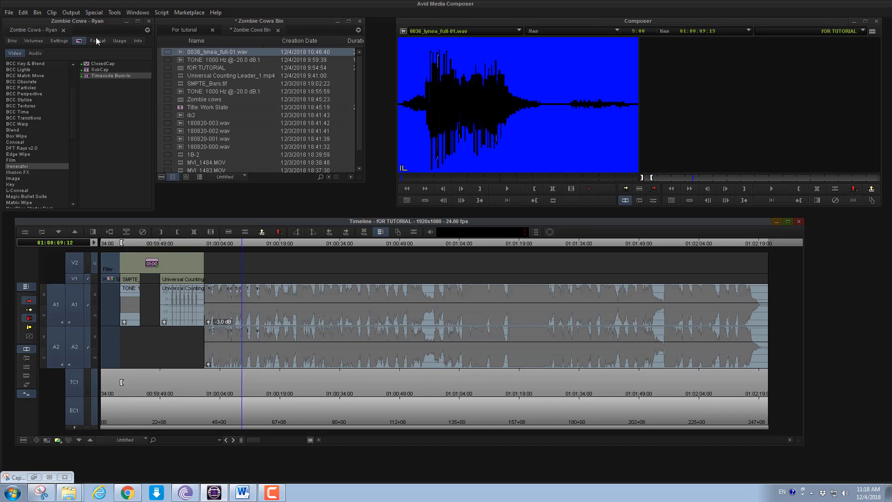
left_click(113, 12)
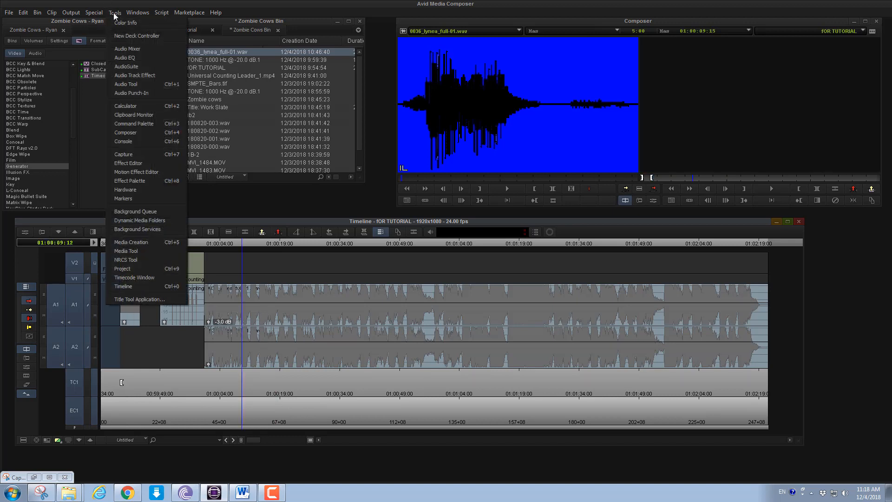
left_click(126, 84)
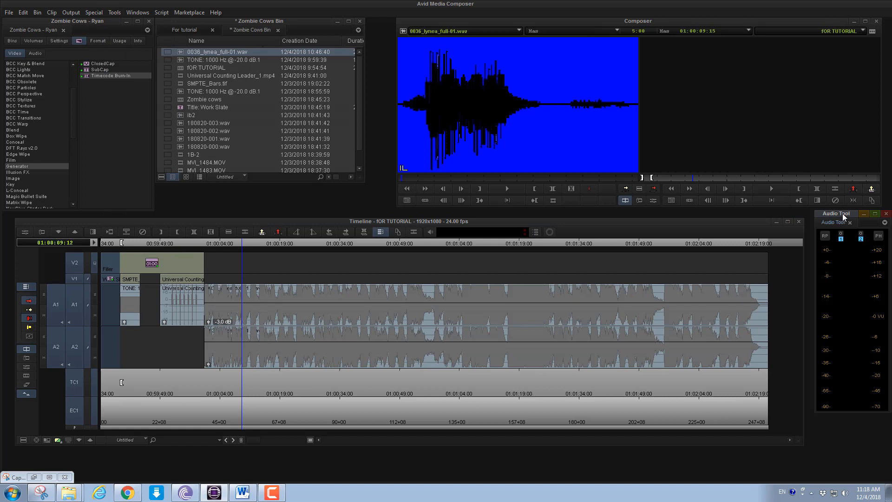
left_click_drag(842, 216, 836, 221)
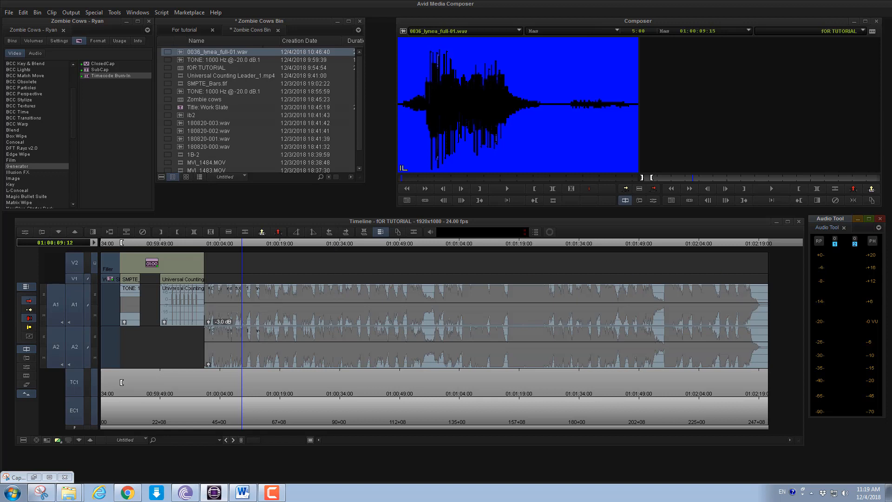
Play the music from about 01:00:01:22 to check its level on the Audio Tool meters
key("alt+Tab")
key("alt+Tab")
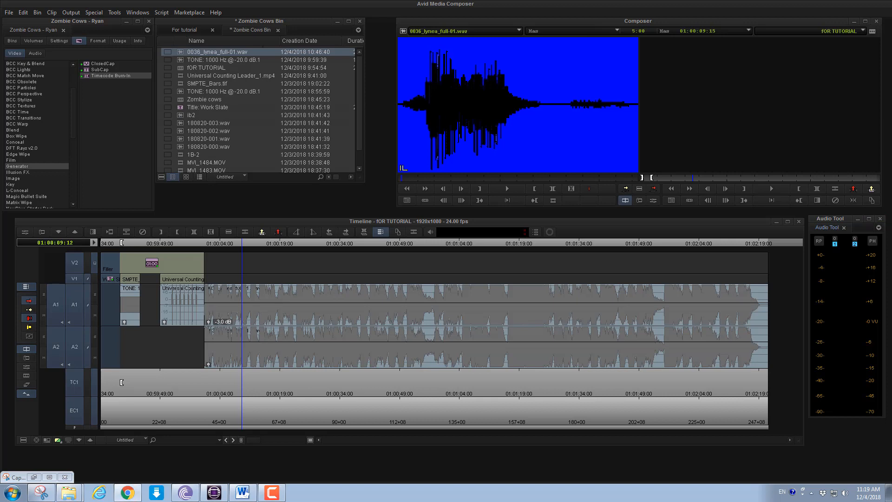
left_click(212, 241)
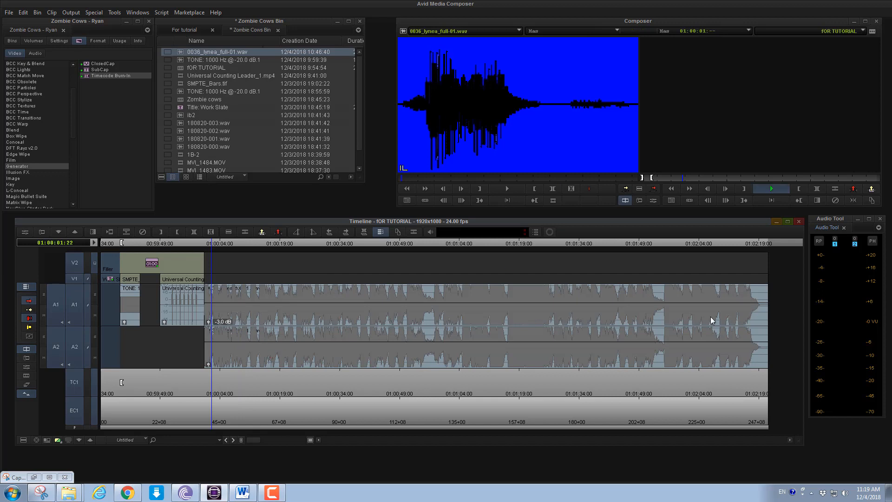
key("space")
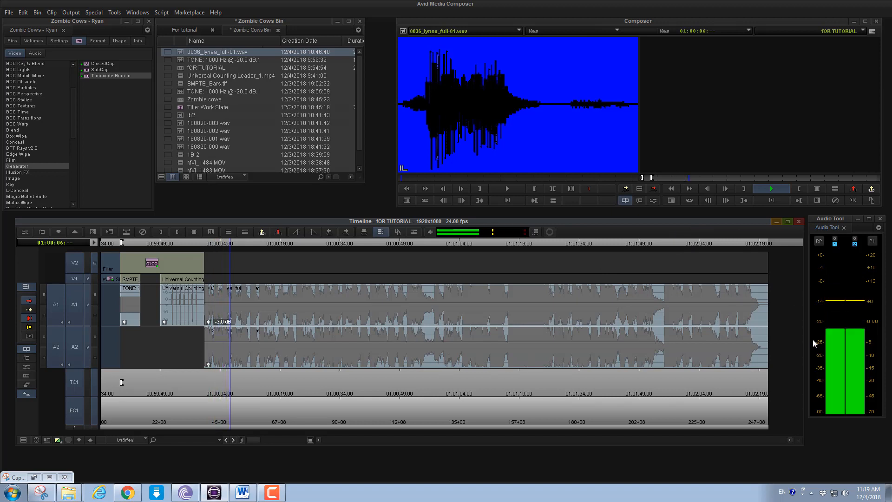
key("space")
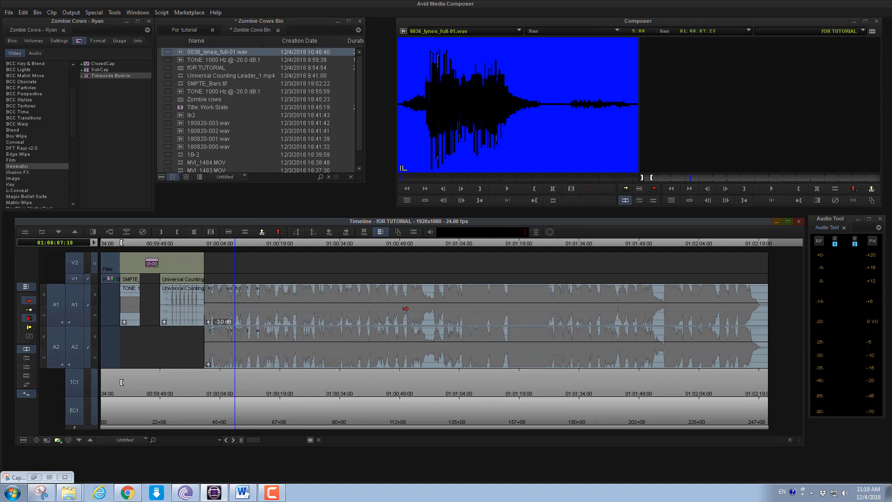
Lower the A1 music clip's gain to -6.3 dB and play the sequence to hear the change
mouse_move(408, 307)
left_mouse_down()
mouse_move(406, 321)
mouse_move(409, 309)
left_mouse_up()
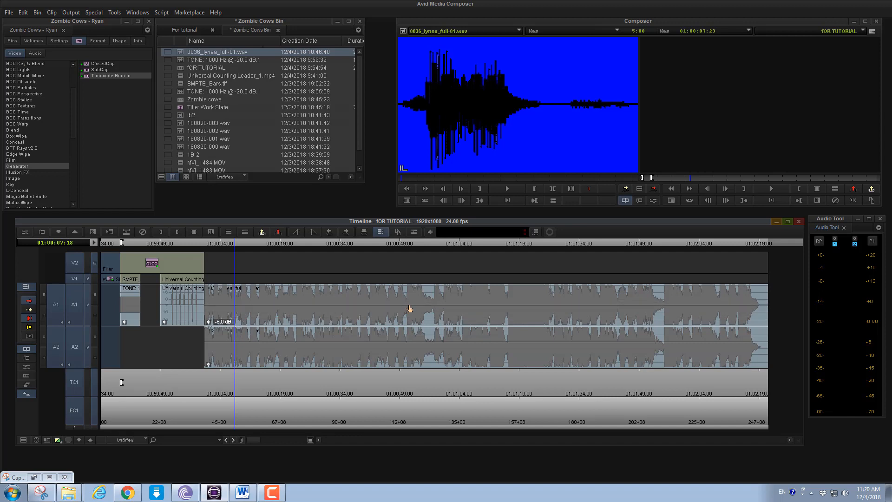
left_click(208, 322)
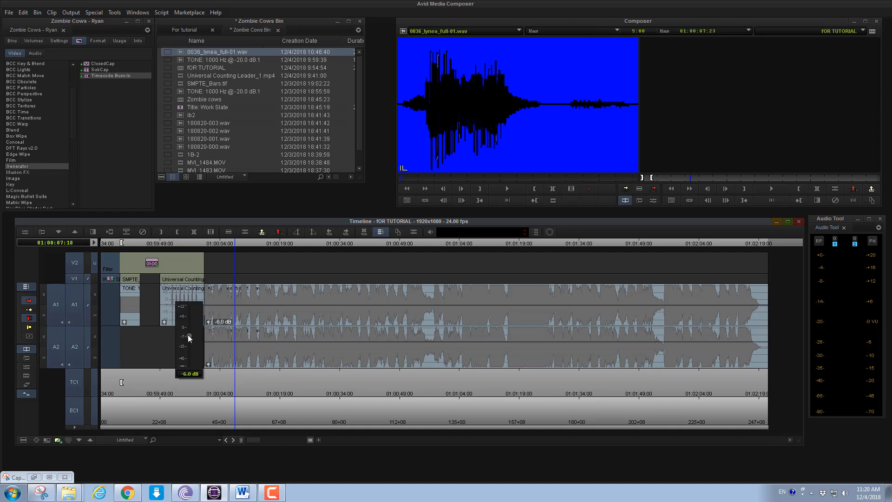
mouse_move(189, 335)
left_mouse_down()
mouse_move(189, 349)
mouse_move(188, 326)
mouse_move(188, 355)
mouse_move(189, 338)
left_mouse_up()
left_click(274, 300)
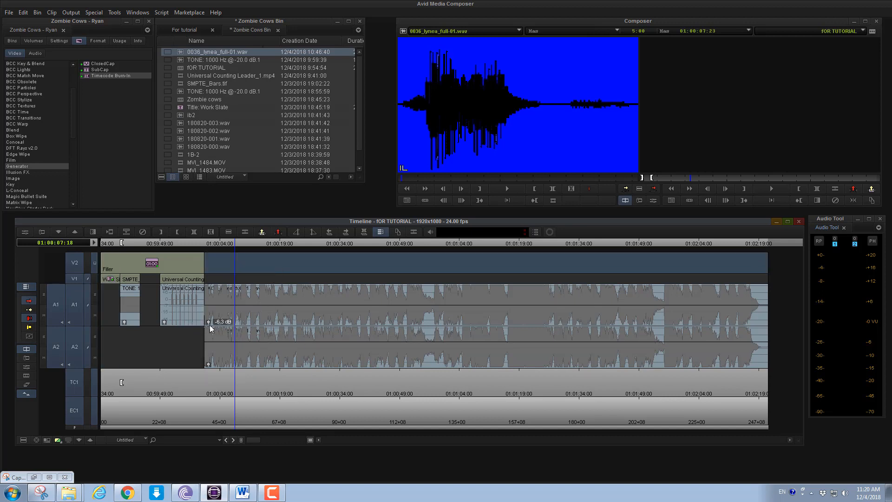
key("space")
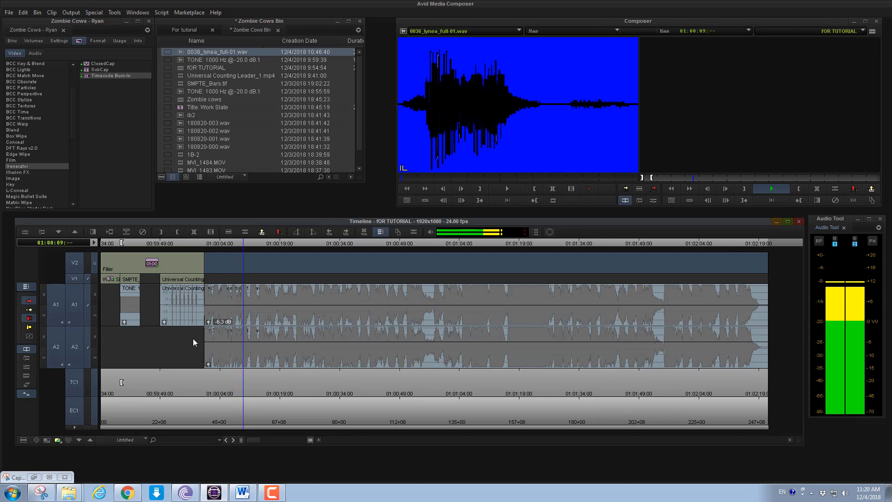
Lower the A1 music clip's gain to -16.7 dB and play back the beginning of the music
left_click(209, 322)
left_click_drag(190, 342, 200, 344)
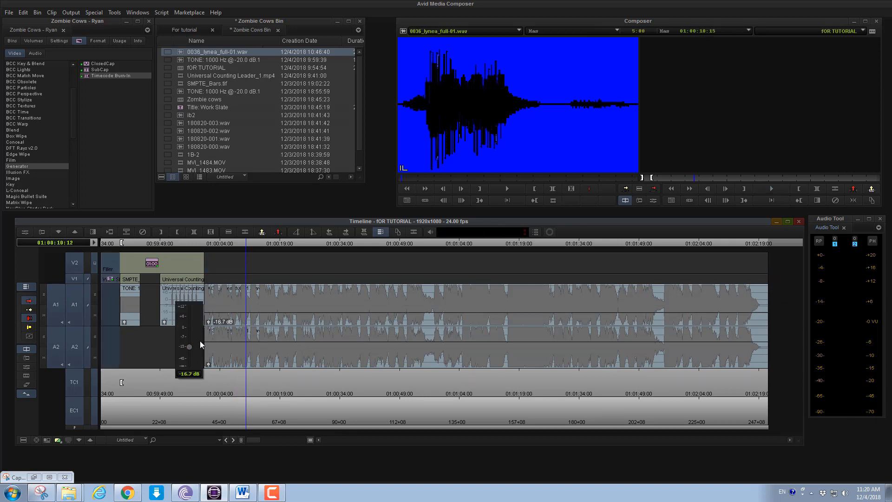
left_click(225, 249)
key("space")
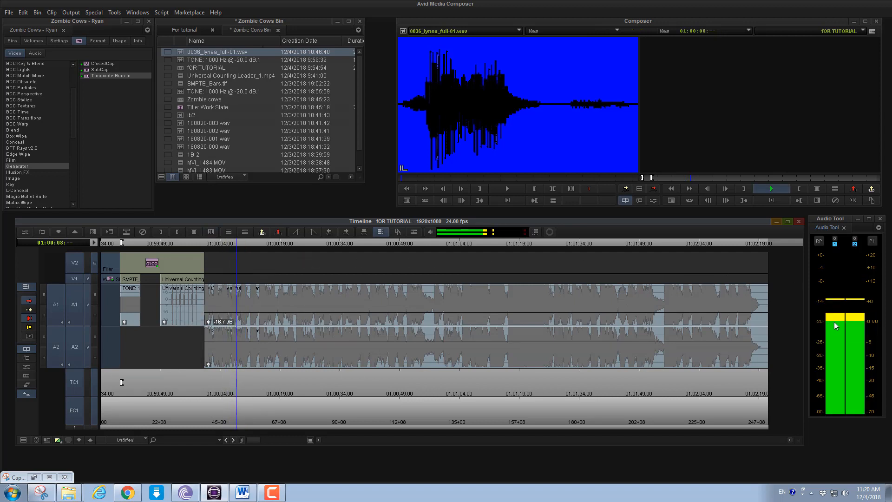
key("space")
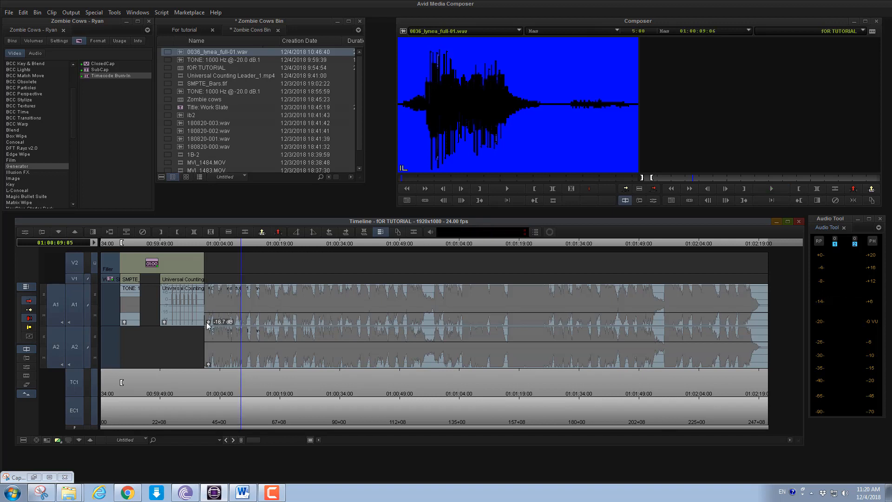
Reset the A1 music clip's gain to 0.0 dB
left_click(207, 322)
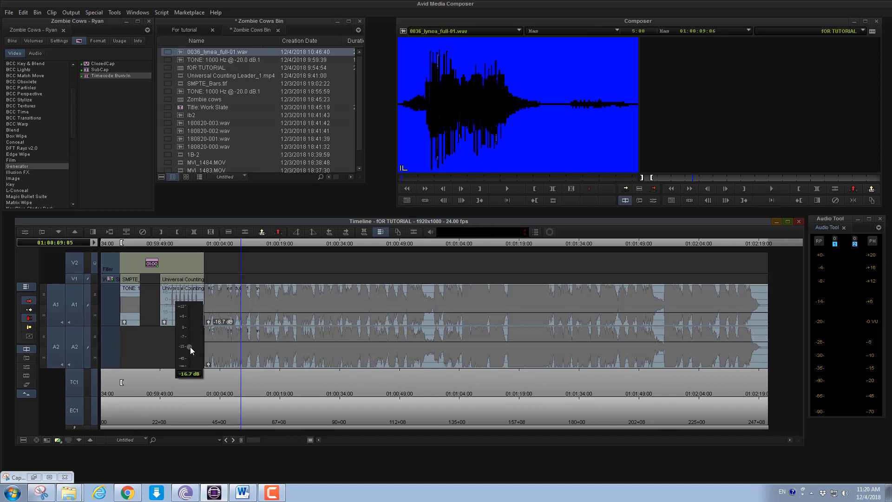
left_click(191, 347, "alt")
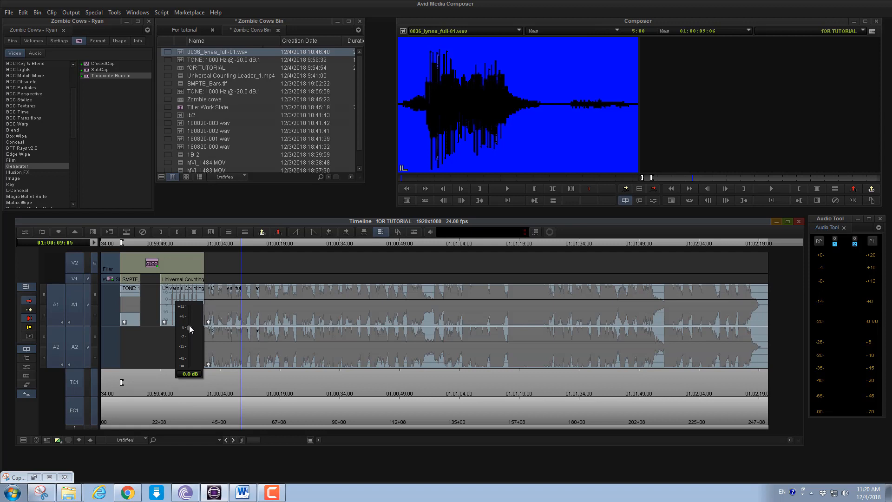
left_click(368, 257)
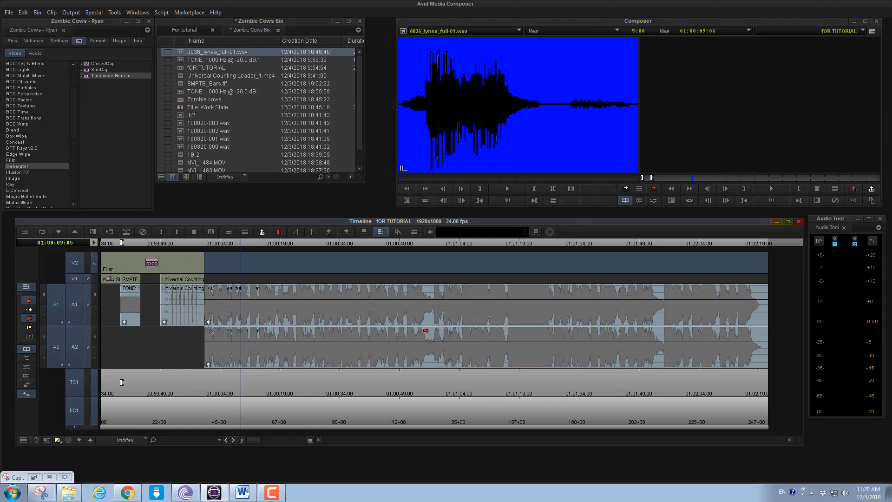
Open the Audio Mixer and move its window clear of the bin
left_click(116, 12)
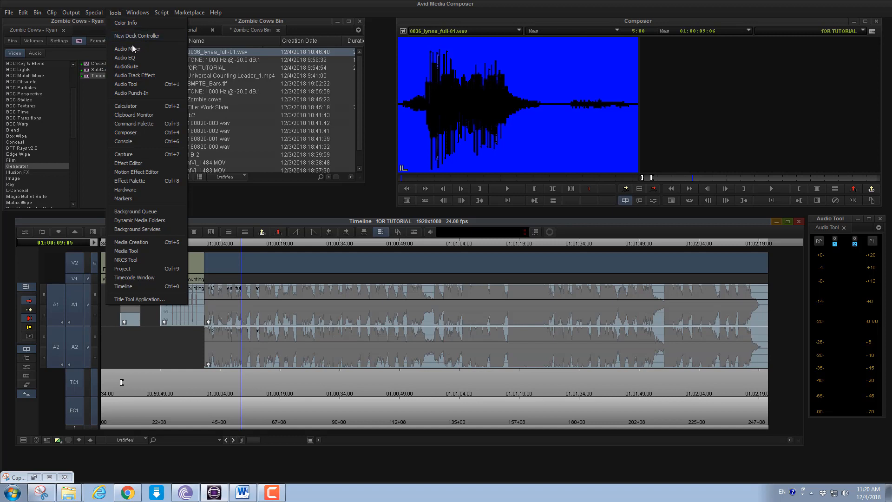
left_click(140, 48)
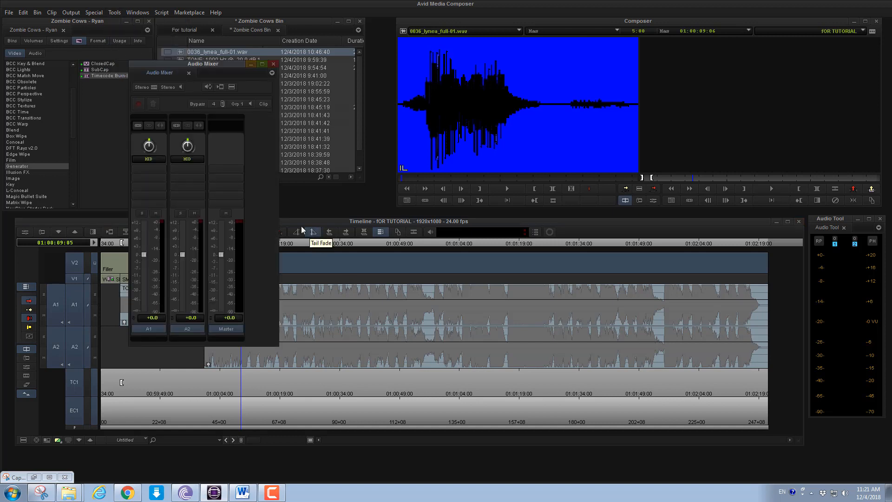
left_click_drag(174, 63, 52, 21)
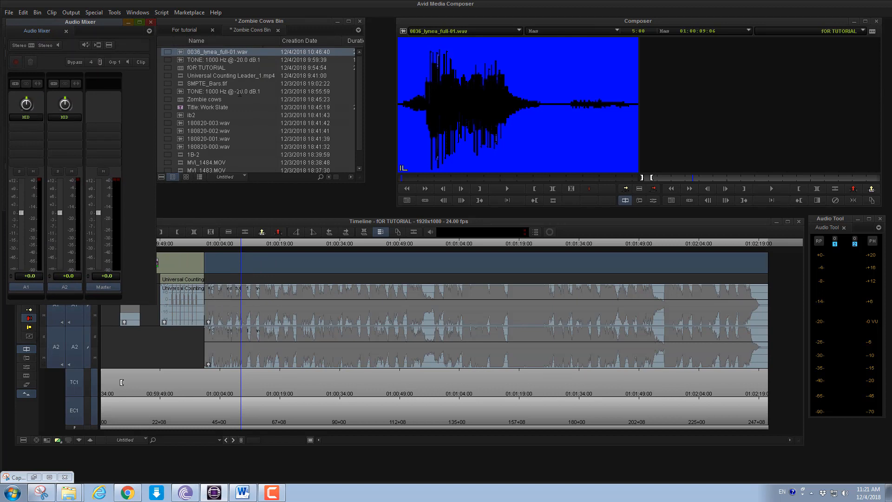
Activate the source clip and the sequence alternately to compare their mixer tracks, ending on the sequence
left_click(482, 70)
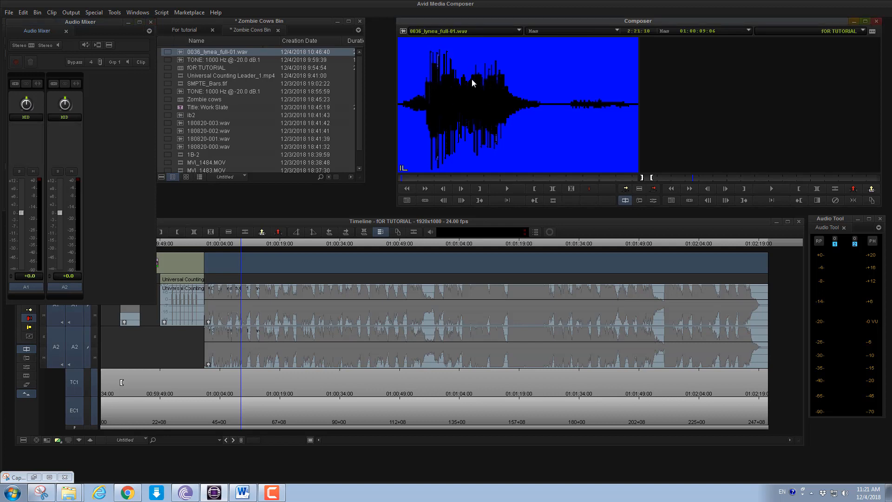
left_click(766, 80)
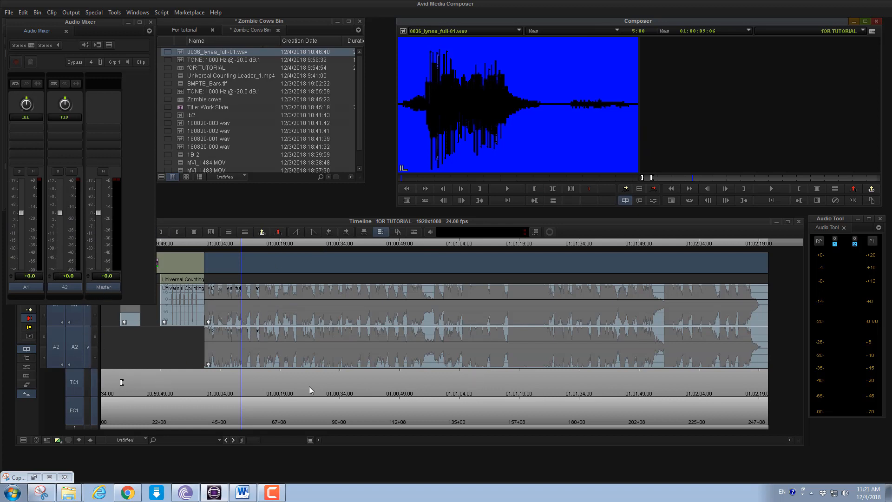
left_click(497, 102)
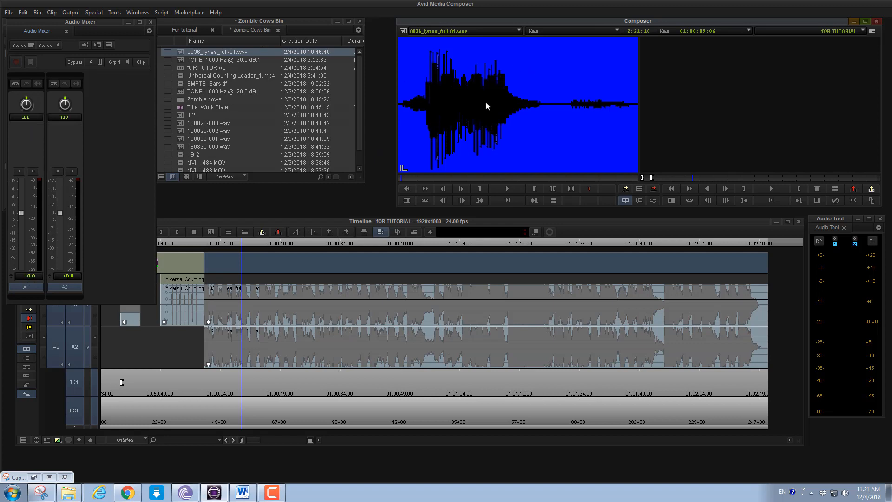
left_click(727, 106)
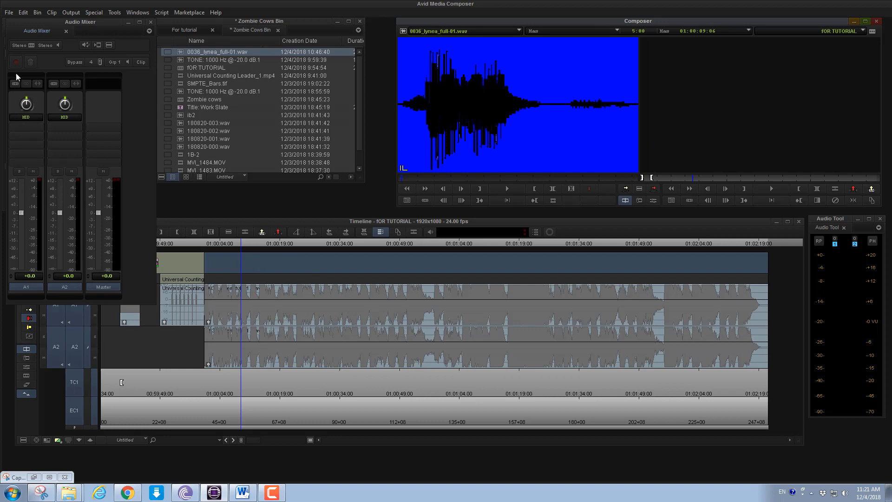
Try Audio Loop Play, and bound the loop section with an out mark at the music's start and an in mark at about 01:00:21:20
left_click(86, 45)
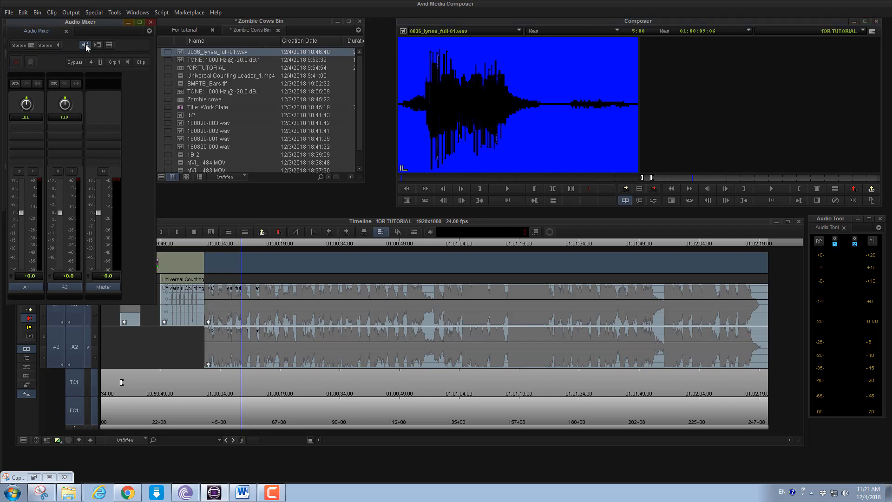
left_click(280, 244)
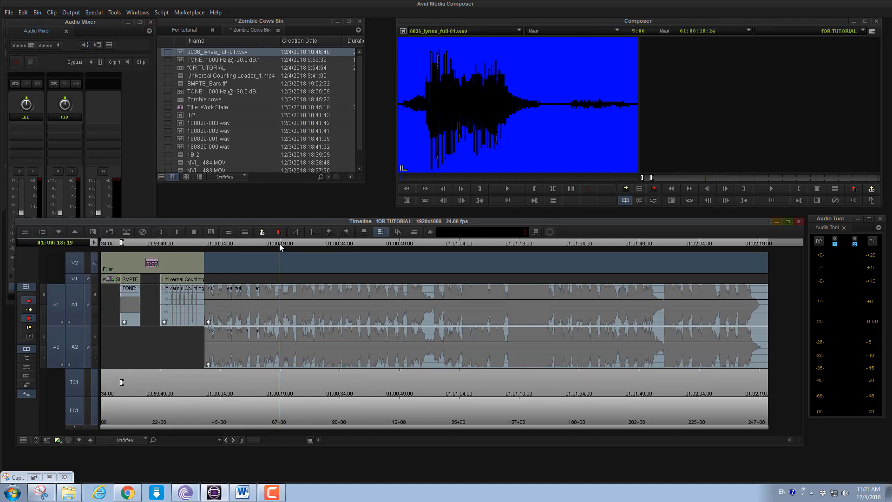
left_click_drag(280, 244, 204, 247)
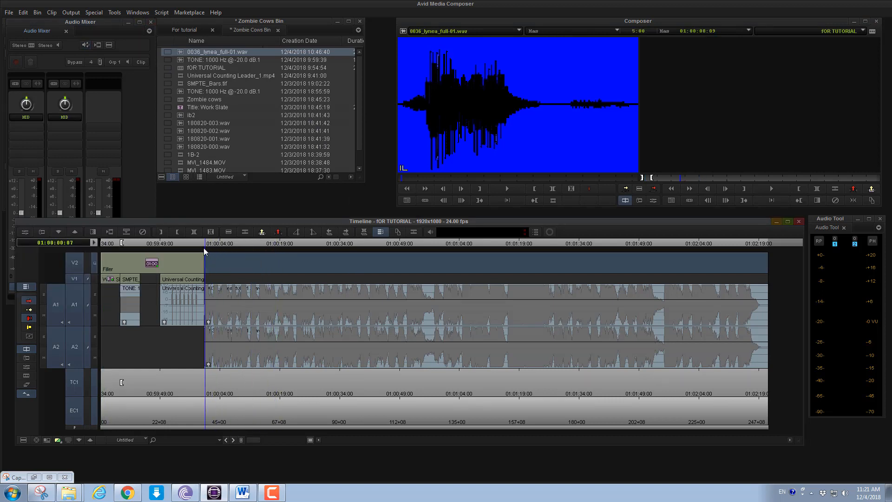
key("o")
key("space")
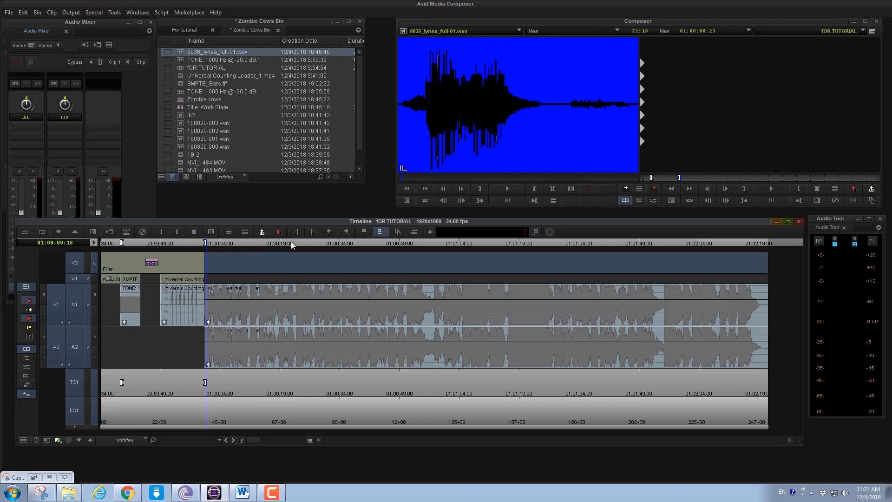
left_click(291, 242)
key("i")
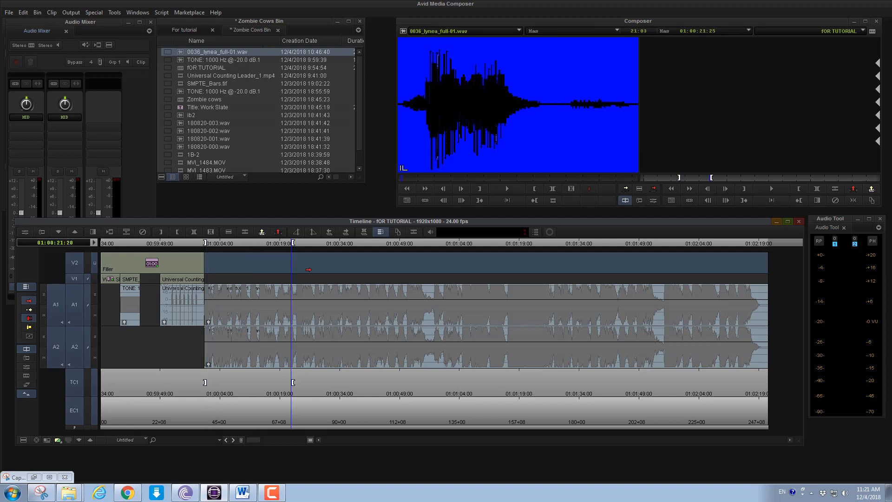
Loop the marked music section and lower the mixer's Master fader to -55.2 dB
left_click(85, 44)
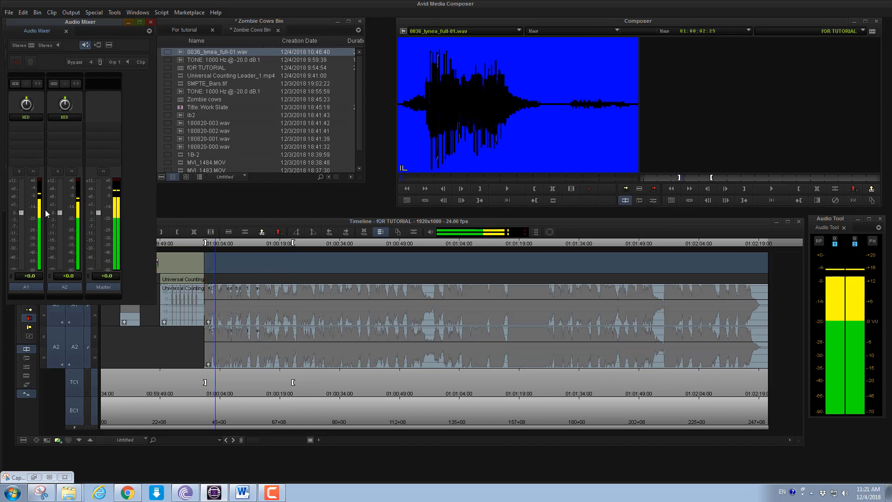
left_click_drag(96, 211, 99, 258)
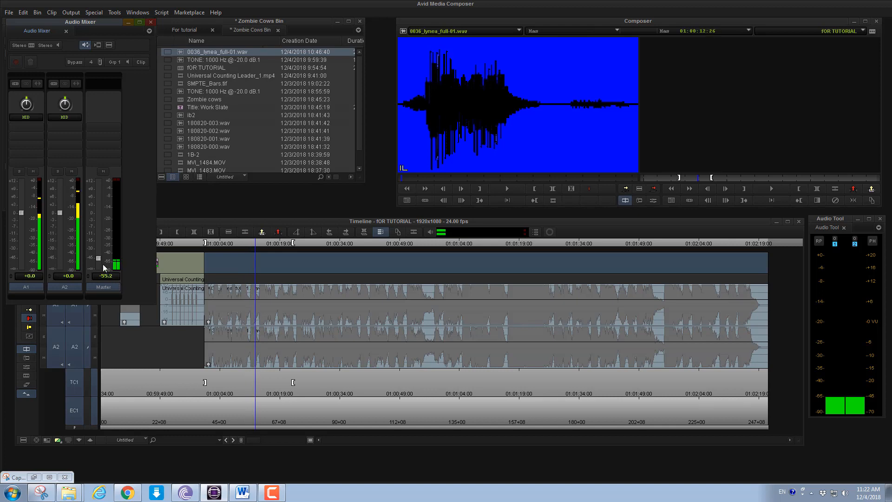
Raise the Master fader to -16.5 dB and lower it to -44.7 dB during the loop, stopping playback near the music's start
left_click_drag(98, 257, 100, 242)
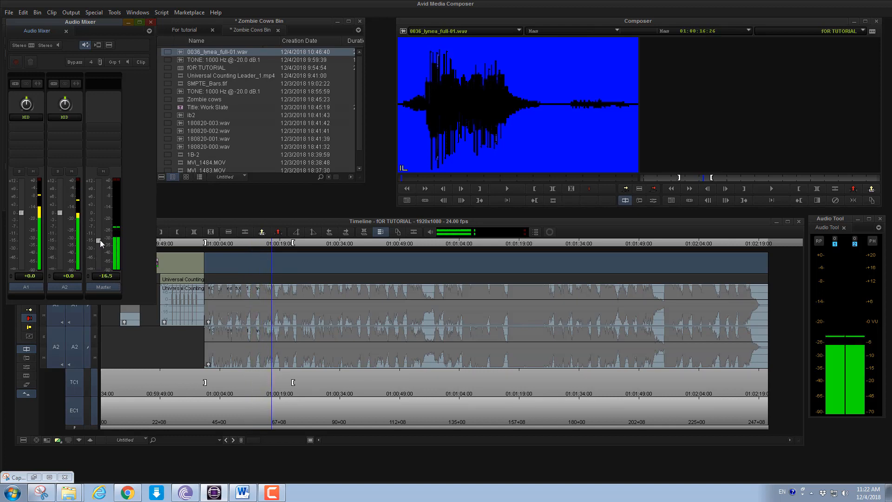
left_click_drag(100, 240, 97, 254)
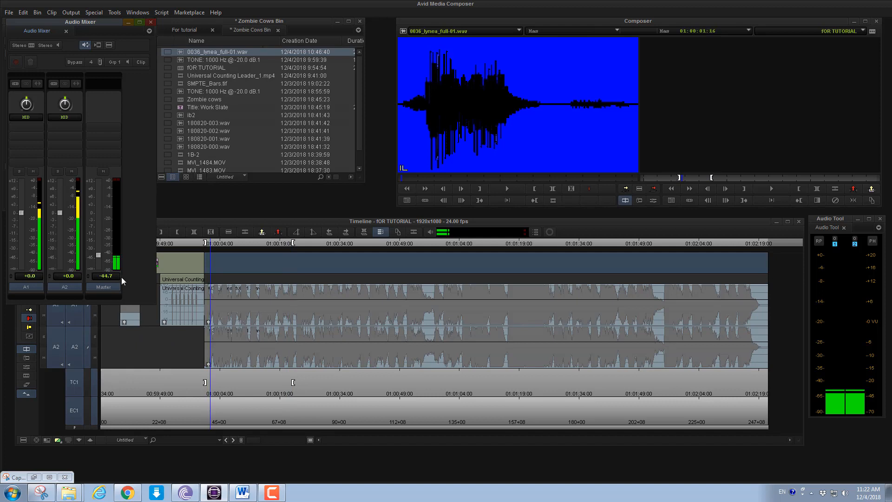
left_click(214, 241)
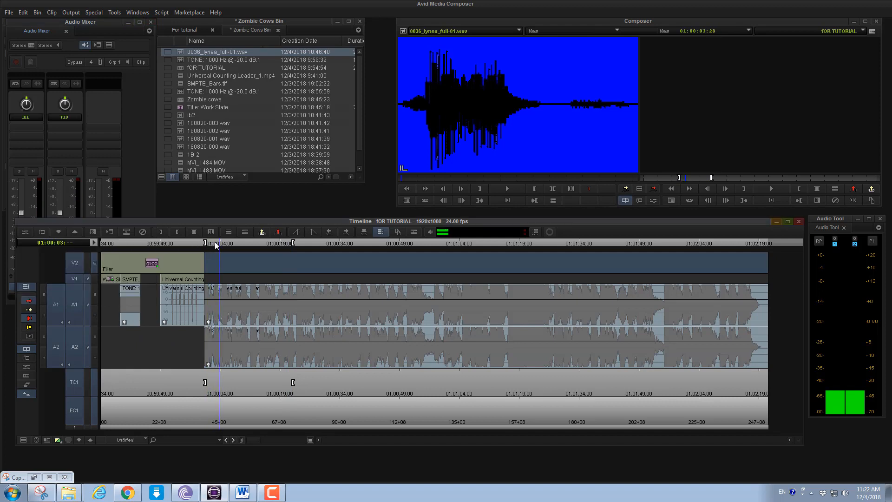
Review the mixer's track commands for level and pan, and nudge track A1's pan slightly off centre
left_click(71, 42)
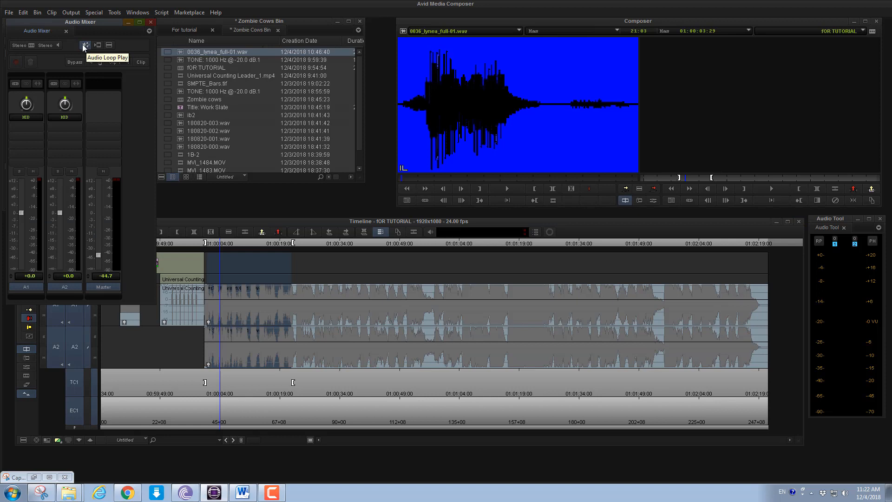
left_click(109, 45)
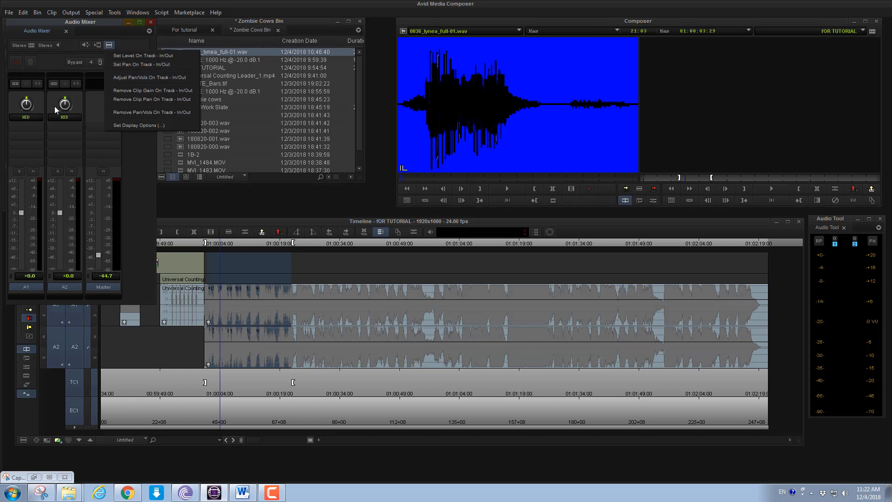
left_click_drag(28, 102, 39, 116)
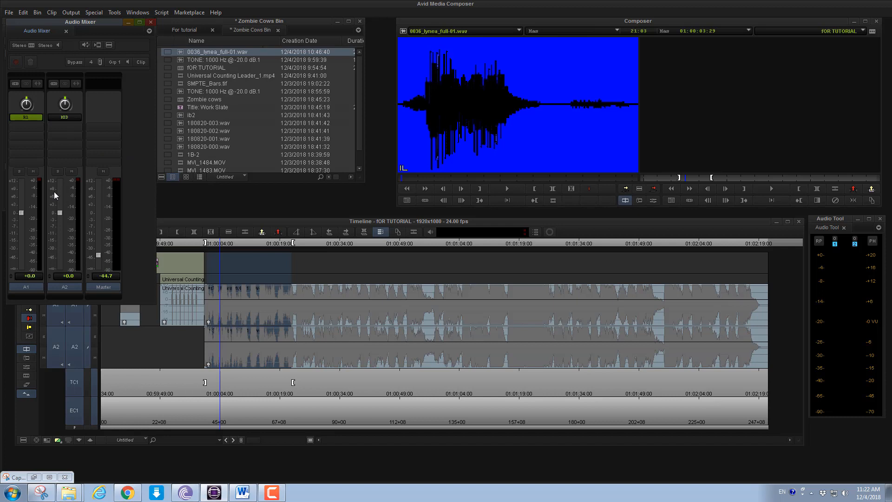
left_click(119, 14)
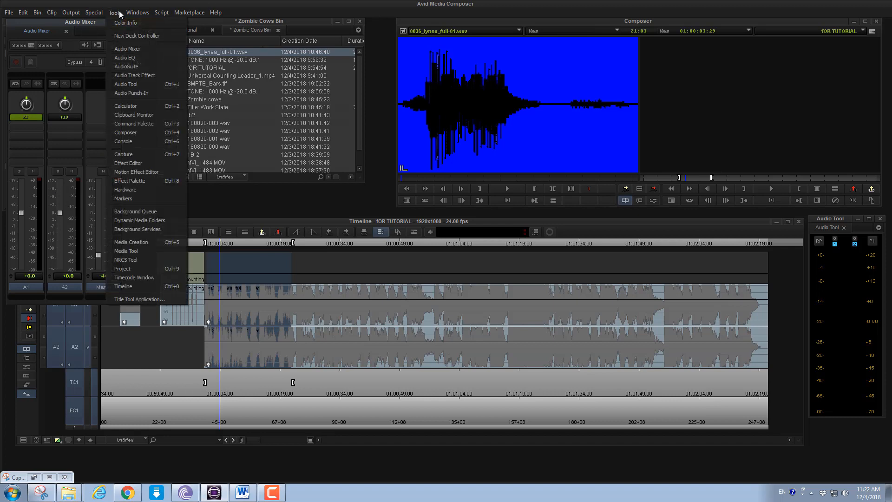
left_click(90, 32)
left_click(112, 45)
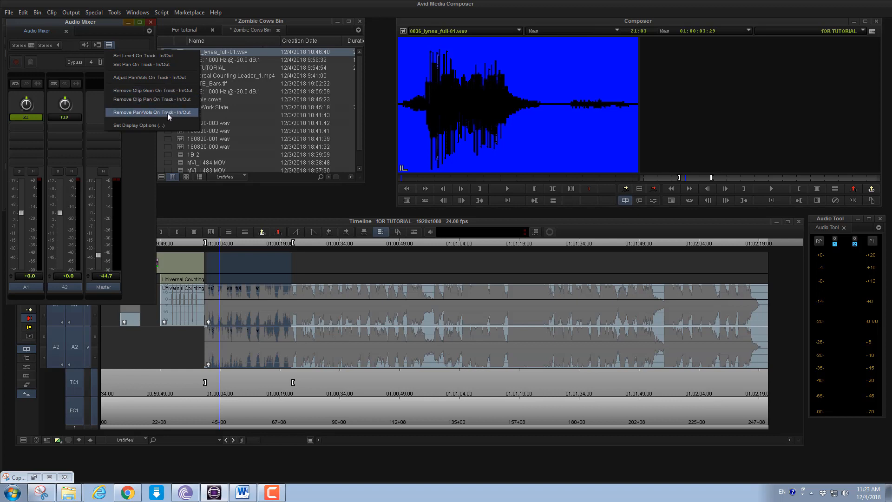
left_click(94, 102)
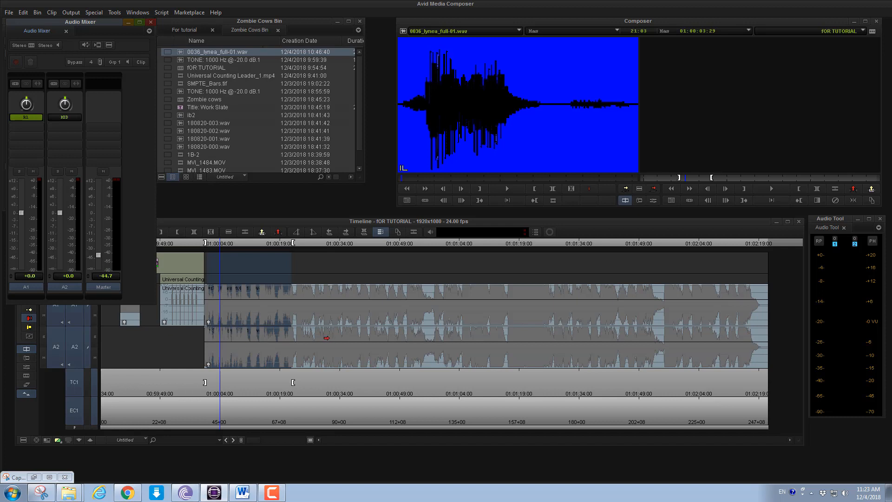
Gang tracks A1 and A2 in the mixer's Clip mode and raise the marked music's level to +3.2 dB on both
left_click(140, 62)
left_click(141, 61)
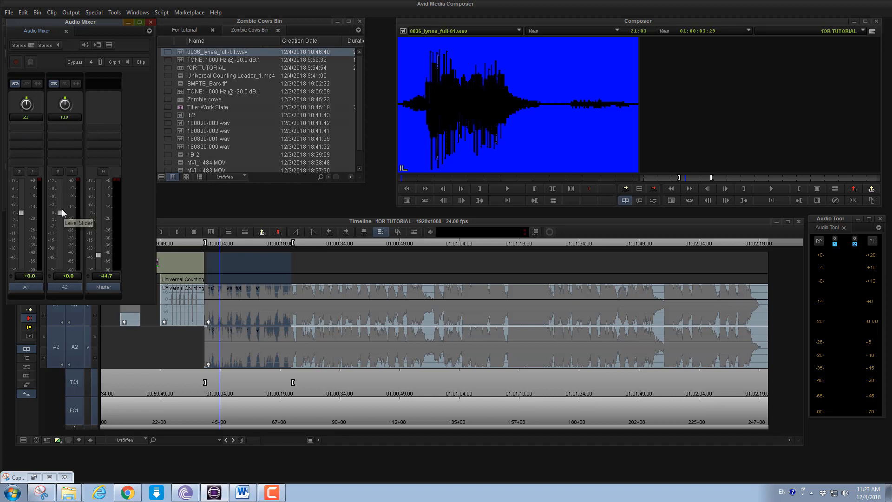
left_click_drag(58, 210, 44, 246)
mouse_move(44, 189)
left_mouse_down()
mouse_move(44, 225)
mouse_move(44, 202)
left_mouse_up()
Raise the Master fader to 0.0 dB and play the music from about 01:00:01:18 to check the boosted level
left_click(266, 243)
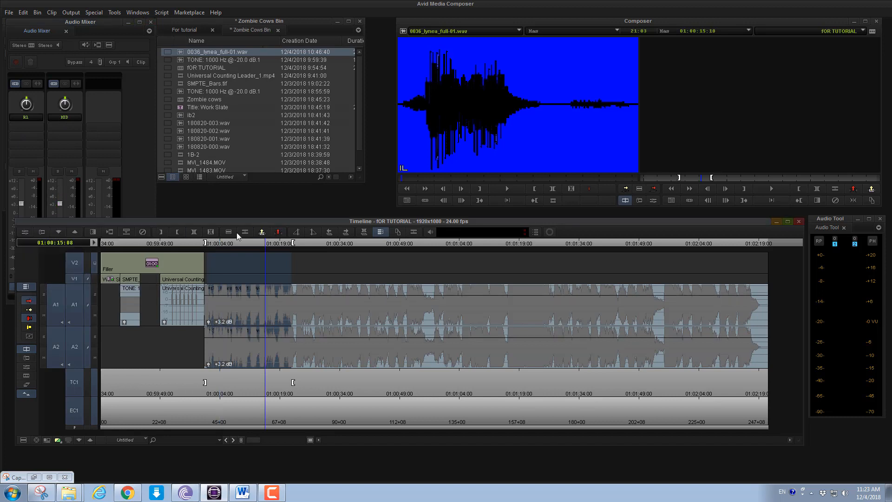
key("space")
left_click(71, 144)
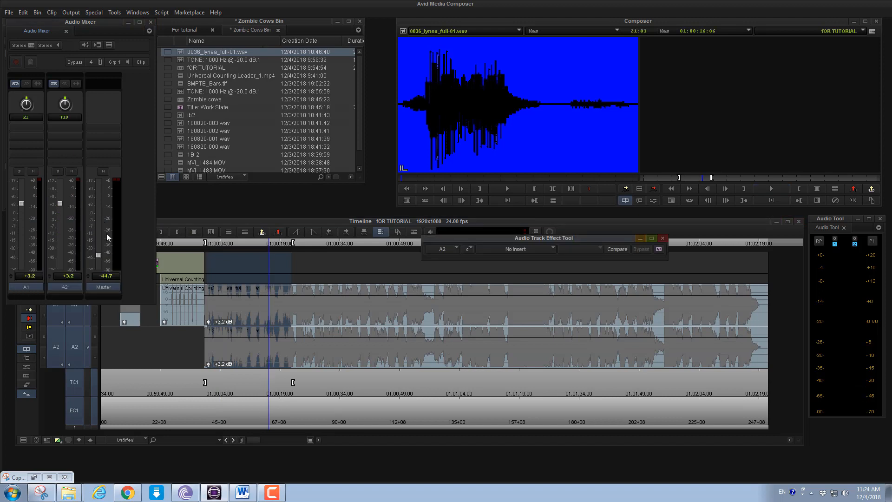
left_click_drag(98, 255, 98, 213)
left_click(210, 245)
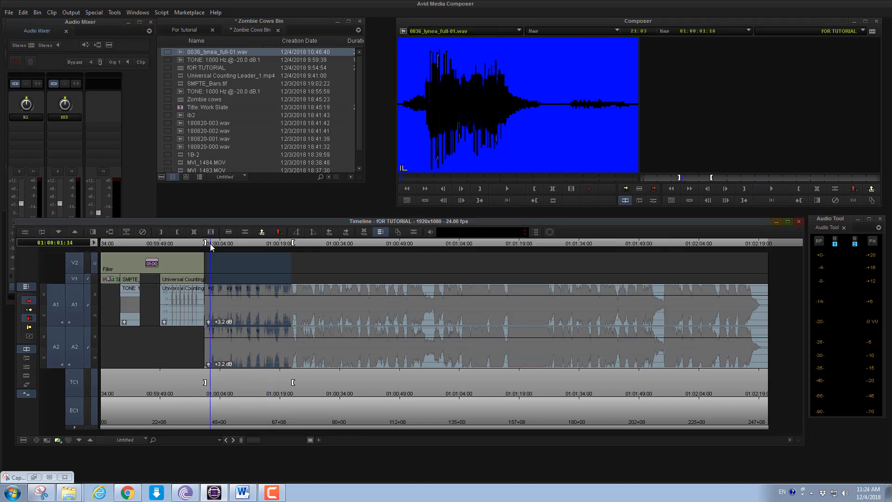
key("space")
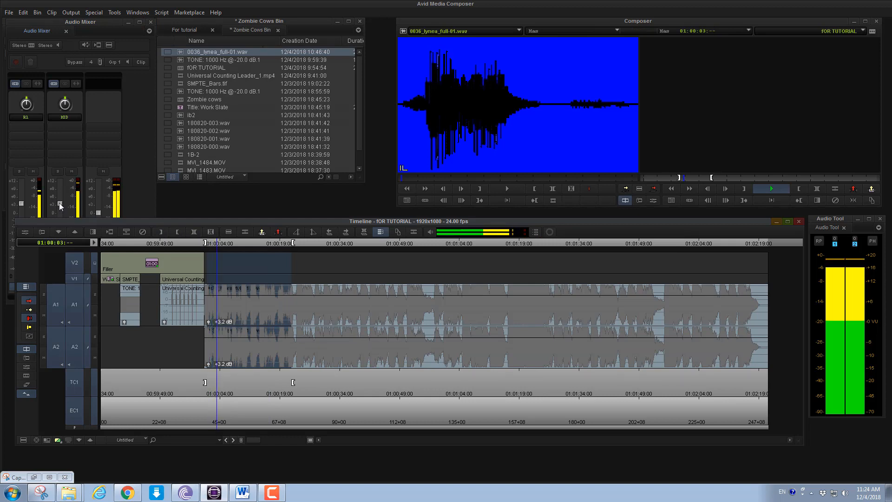
Lower the ganged A1 and A2 faders to -13.5 dB and A2 alone to -15.0 dB, checking the result in playback
left_click_drag(60, 203, 95, 235)
key("space")
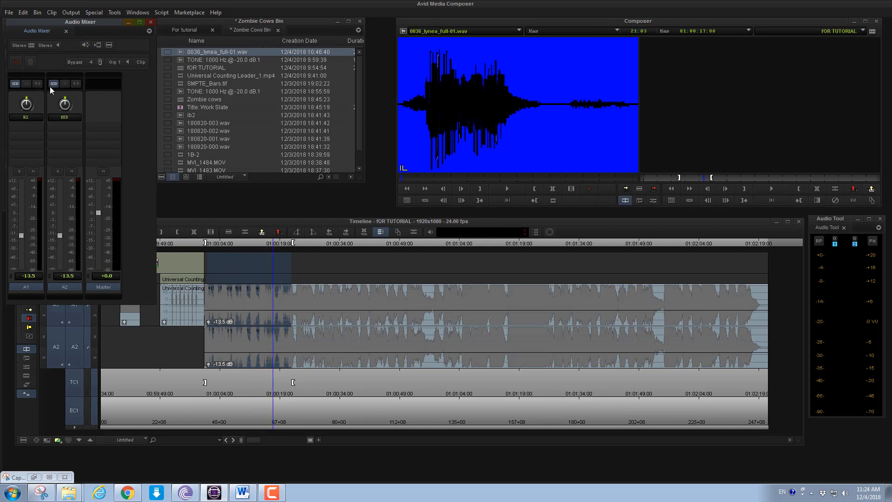
mouse_move(60, 235)
left_mouse_down()
mouse_move(60, 187)
mouse_move(57, 259)
mouse_move(60, 237)
left_mouse_up()
key("space")
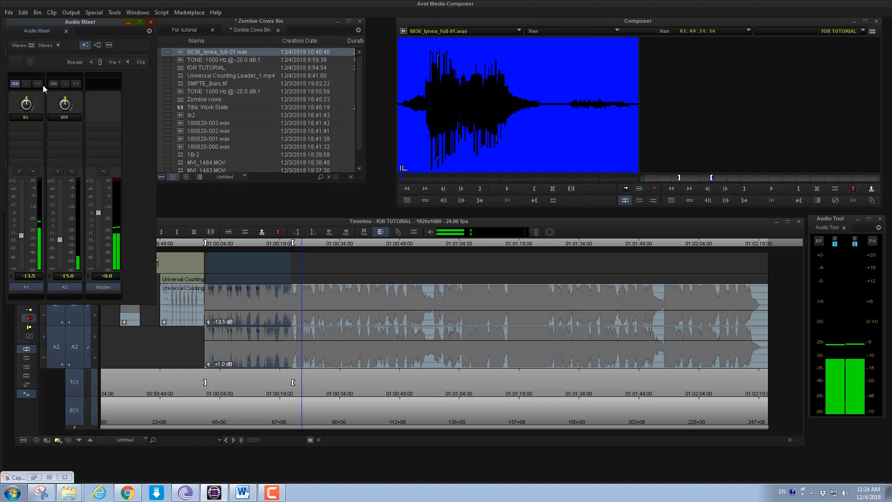
key("space")
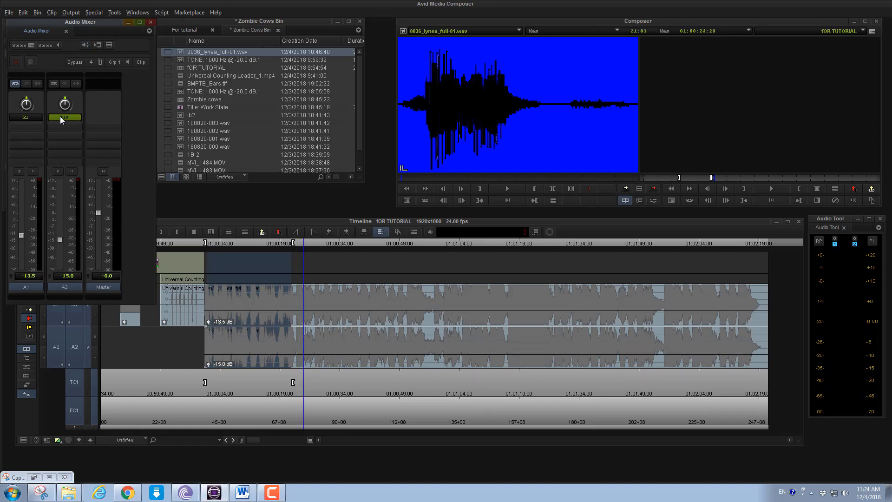
Reset track A1's pan to MID, set the Master fader to -1.0 dB and loop the music from about 01:00:03:06
left_click(27, 96, "alt")
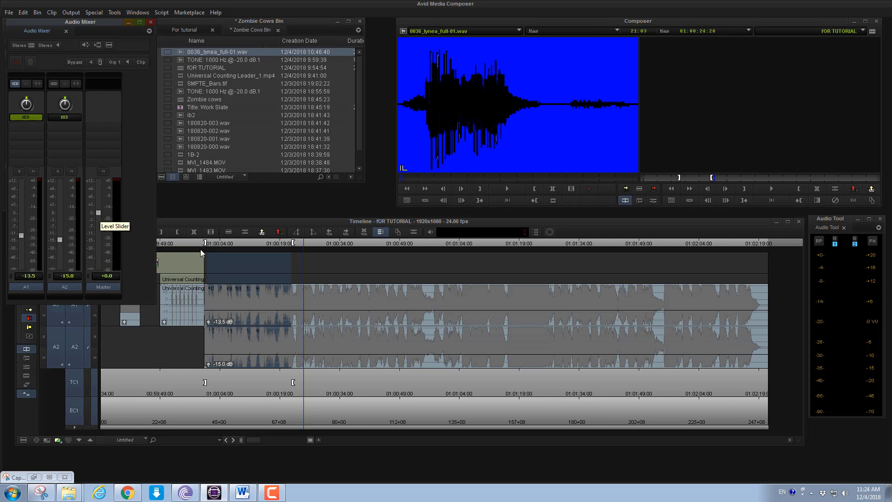
left_click(216, 246)
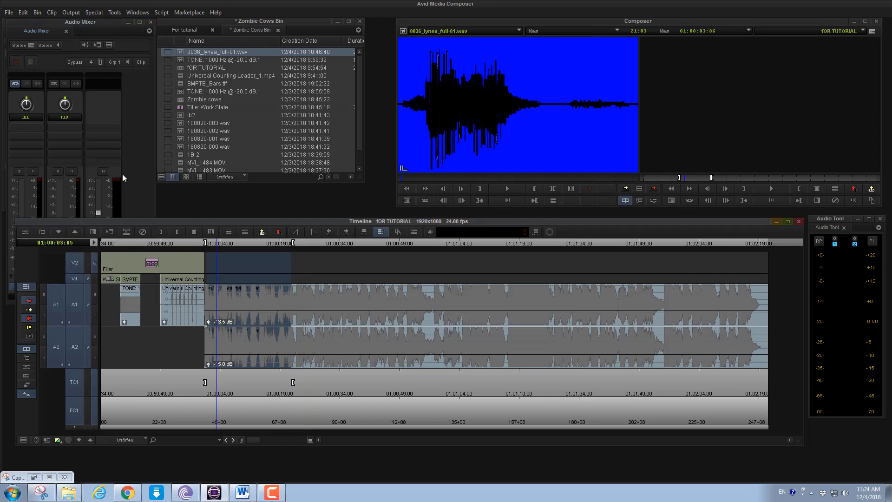
left_click(101, 200)
left_click_drag(100, 201, 97, 215)
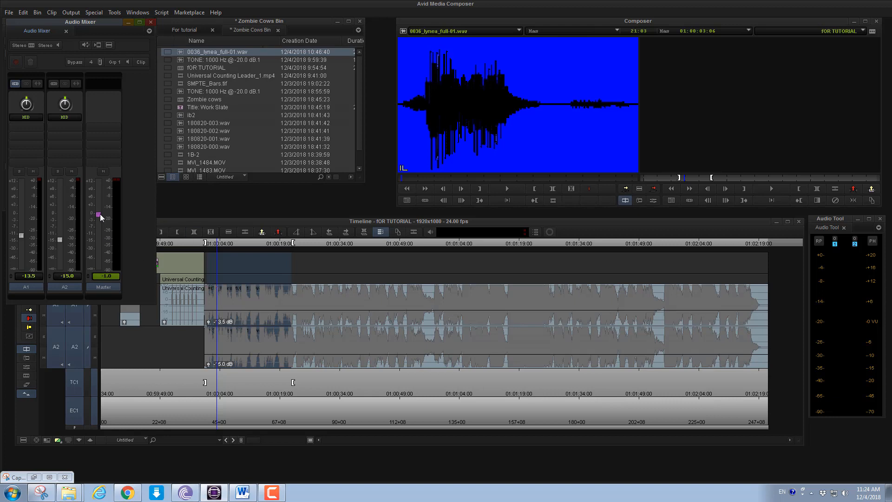
key("space")
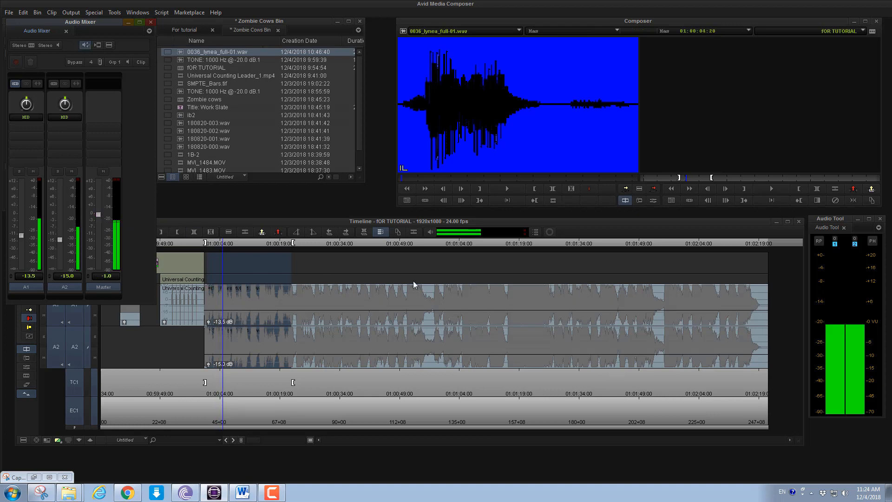
key("space")
Raise the Master fader to +6.3 dB while monitoring the marked music section in playback
left_click(342, 315)
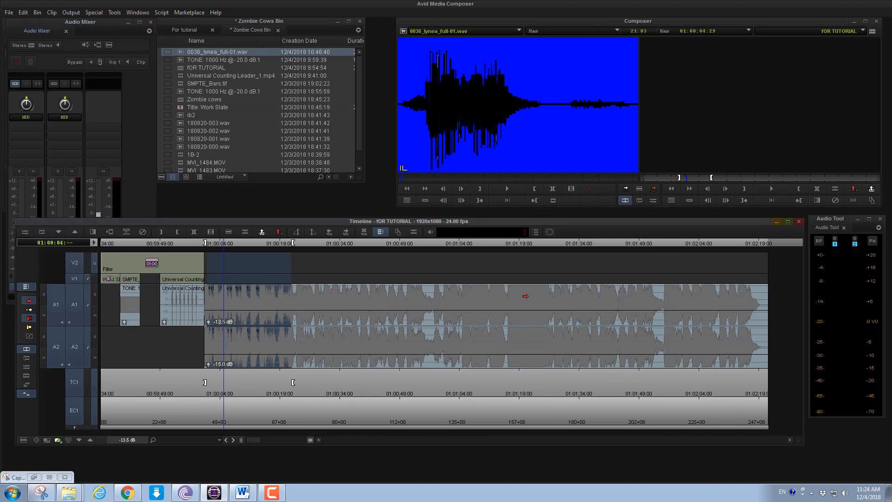
left_click(113, 154)
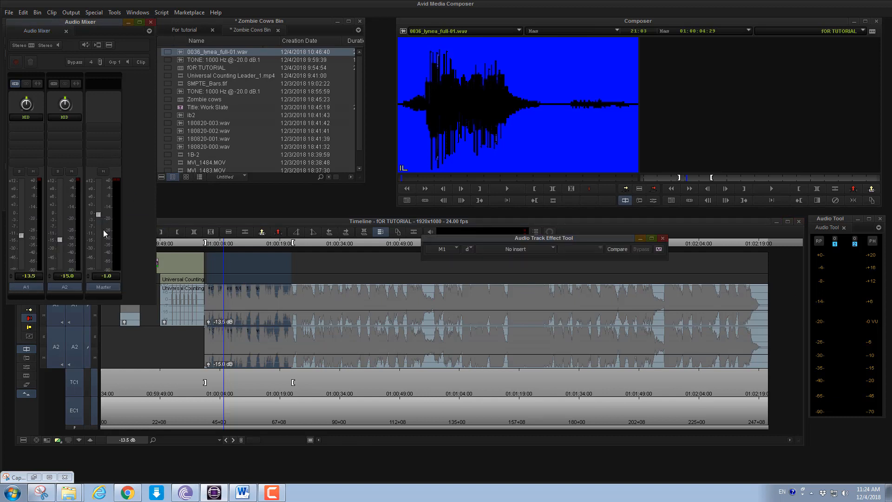
key("space")
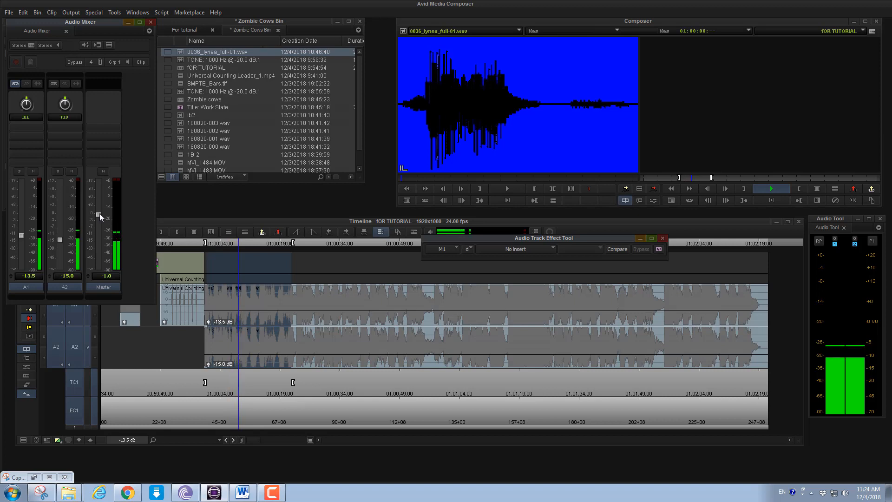
left_click_drag(100, 213, 97, 193)
key("space")
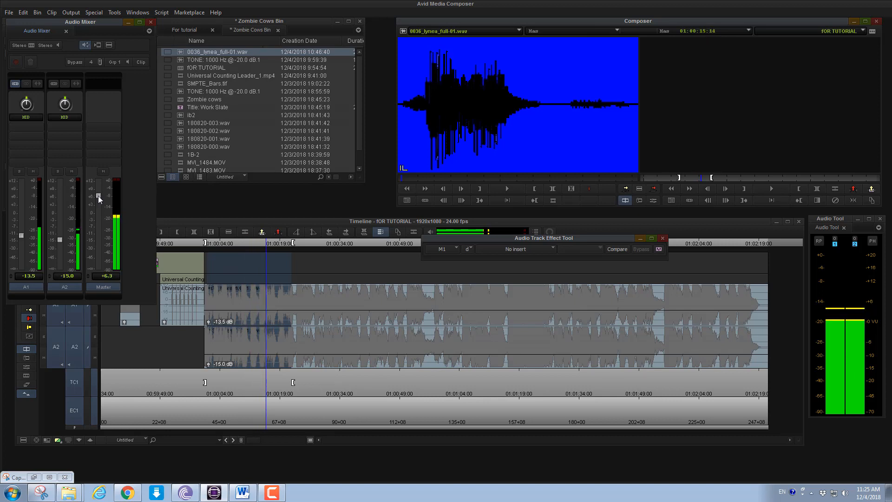
Stop the loop, lower the Master fader to -21.8 dB and close the Audio Track Effect Tool
key("space")
left_click_drag(98, 196, 98, 244)
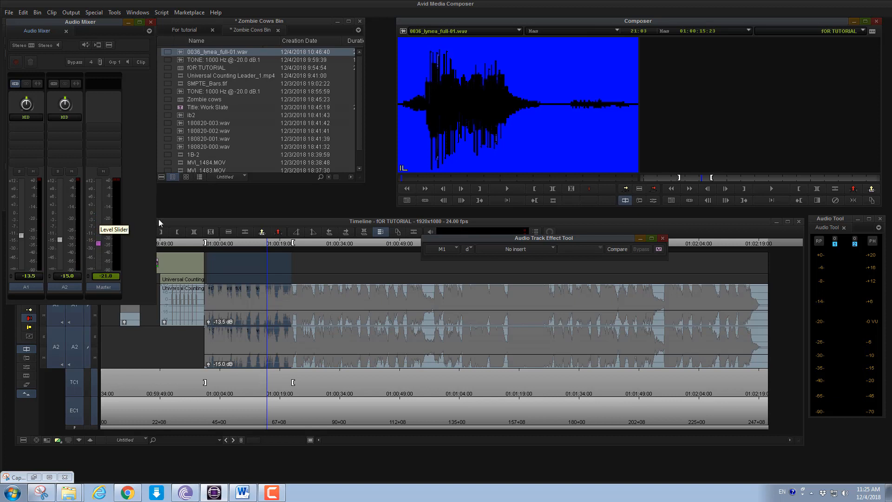
left_click(662, 238)
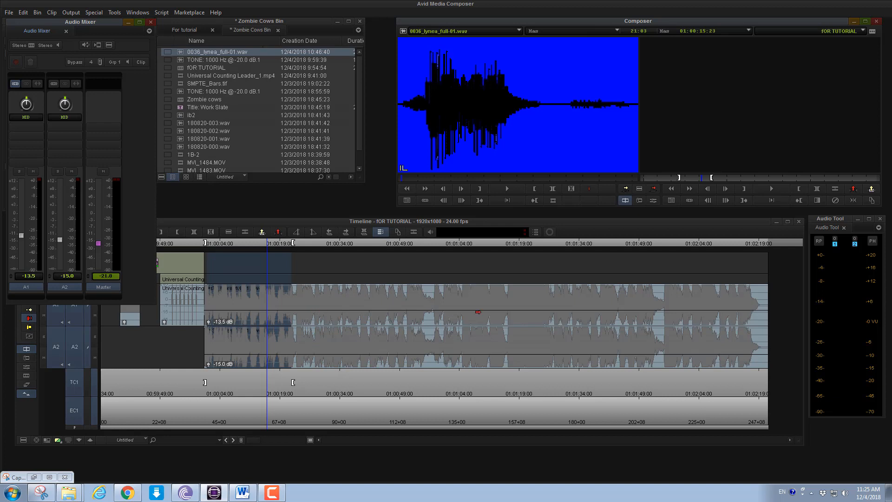
left_click_drag(836, 219, 832, 220)
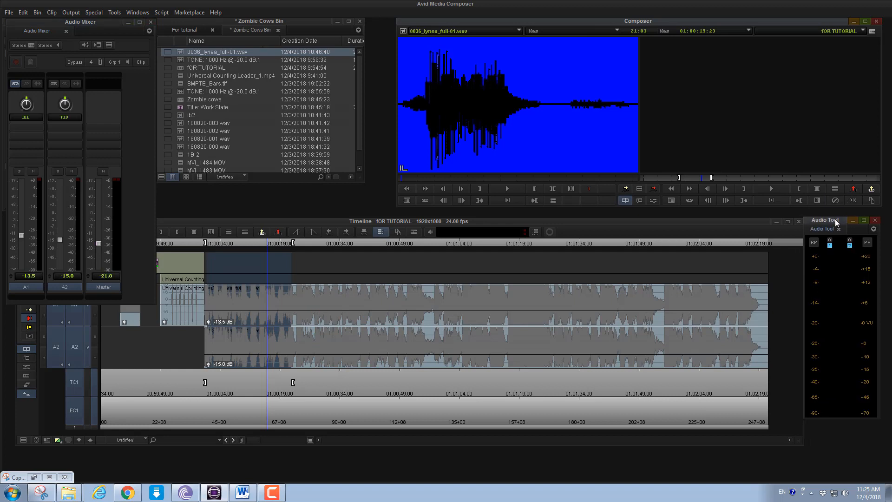